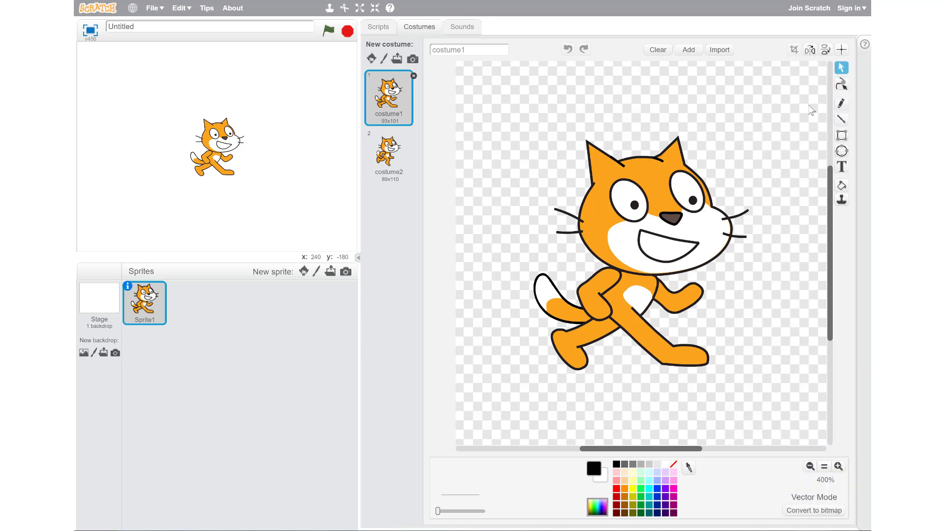
Step: Reshape the cat's mouth into a small oval by moving its left corner point inward past the lower edge
click(640, 194)
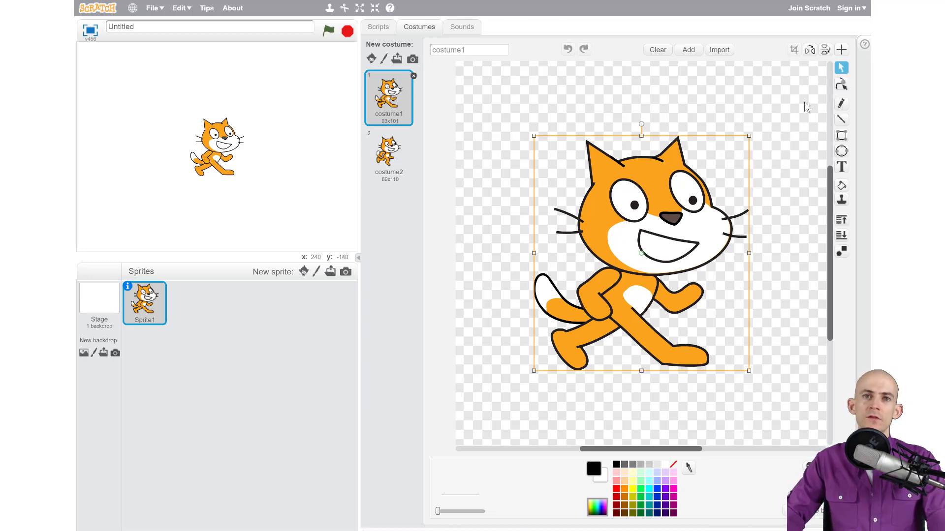
click(841, 84)
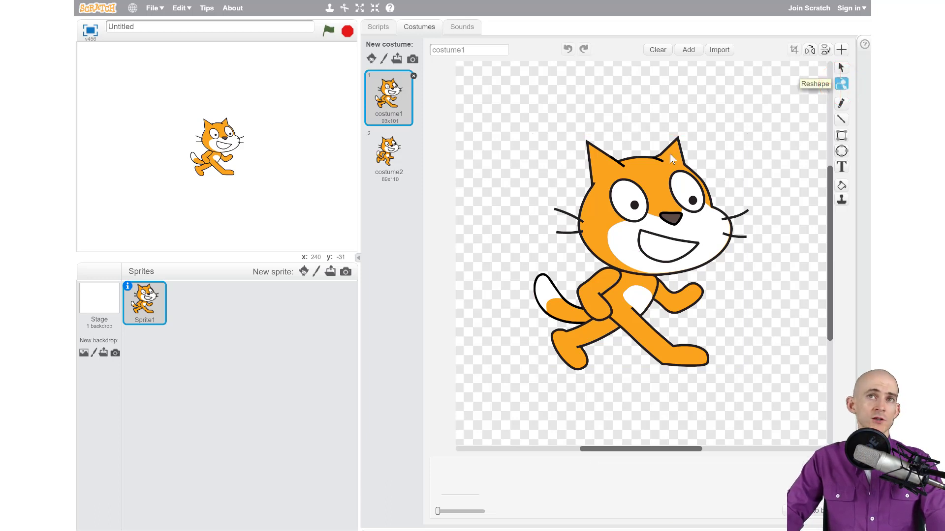
click(678, 178)
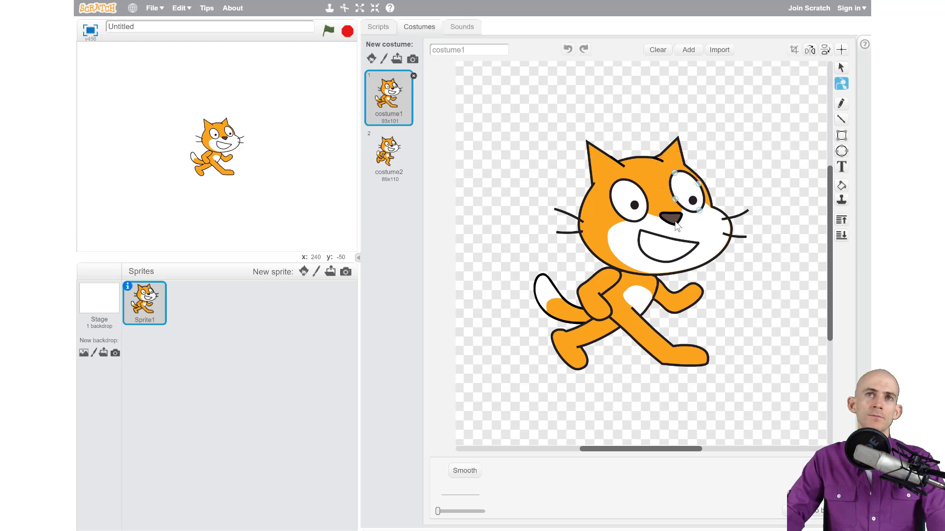
click(665, 240)
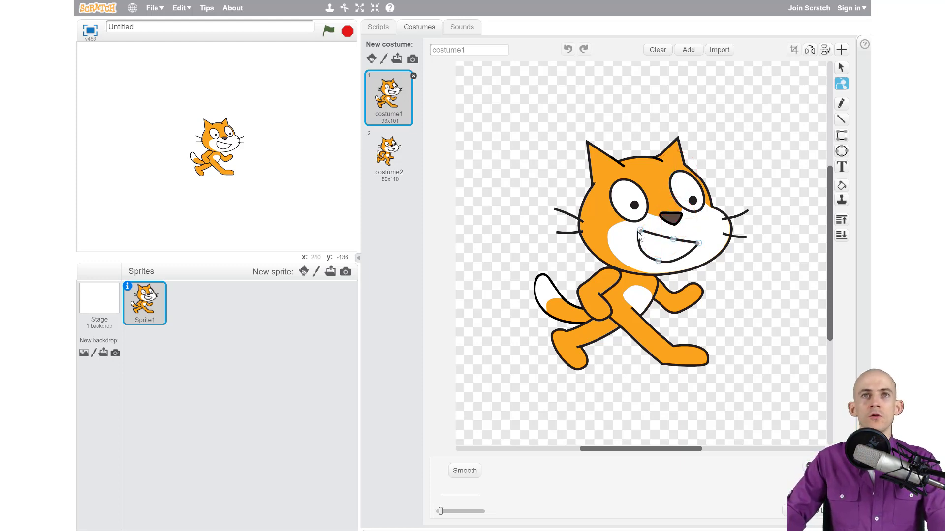
drag(640, 231, 673, 257)
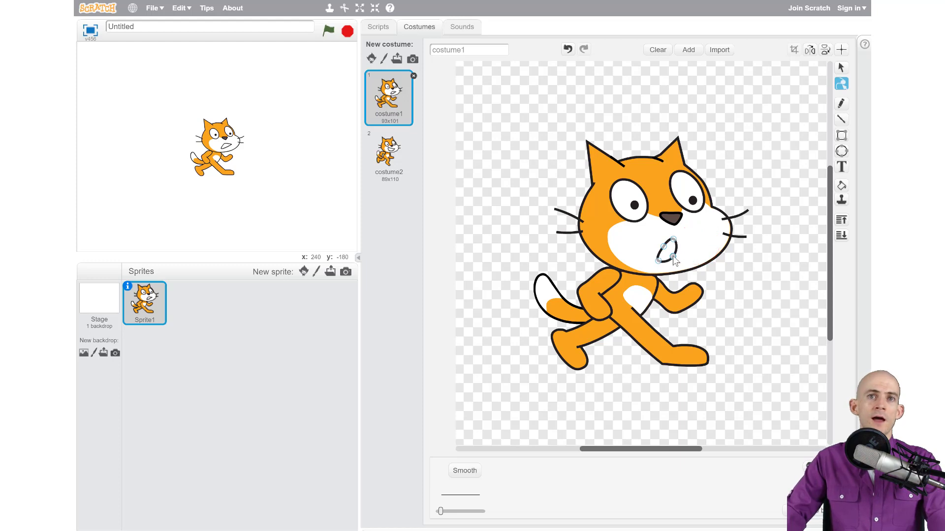
Step: Draw a thin freehand pencil curve beside the cat's head and a very thick curved stroke below its tail
click(842, 104)
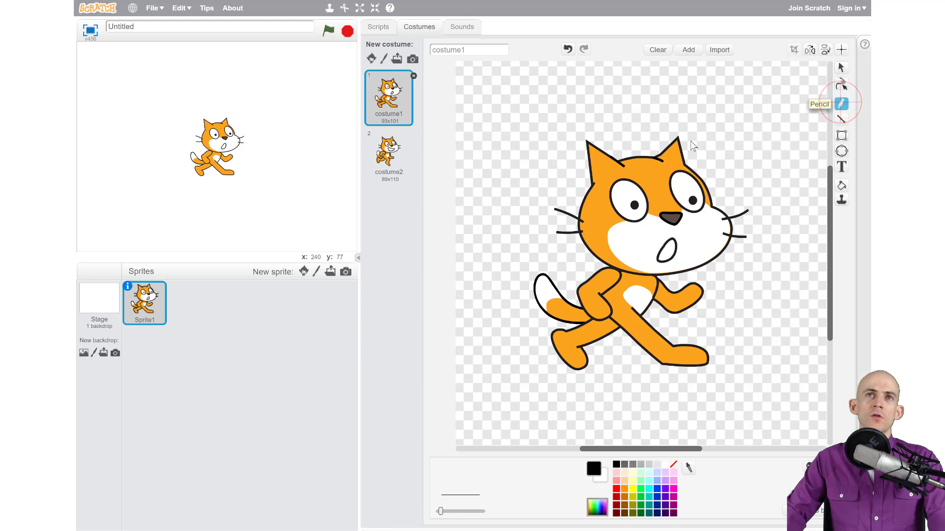
drag(614, 123, 602, 120)
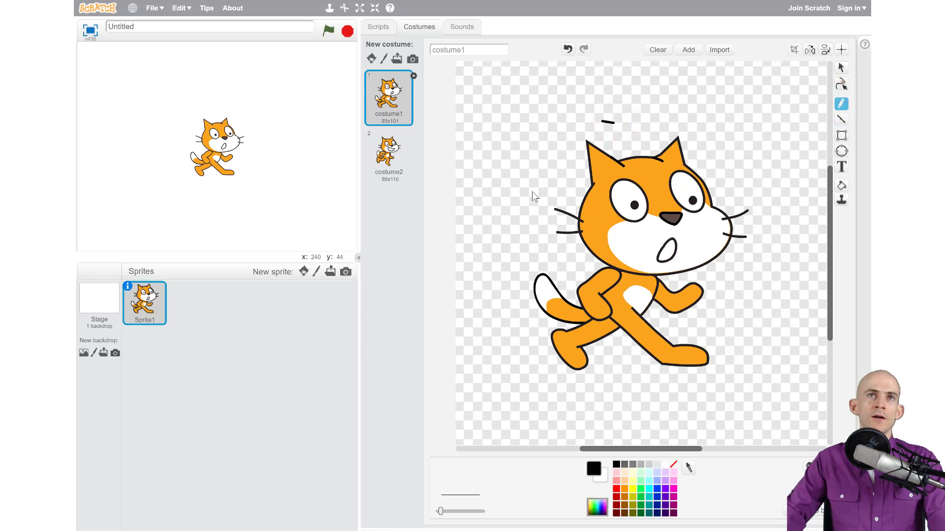
drag(533, 192, 513, 230)
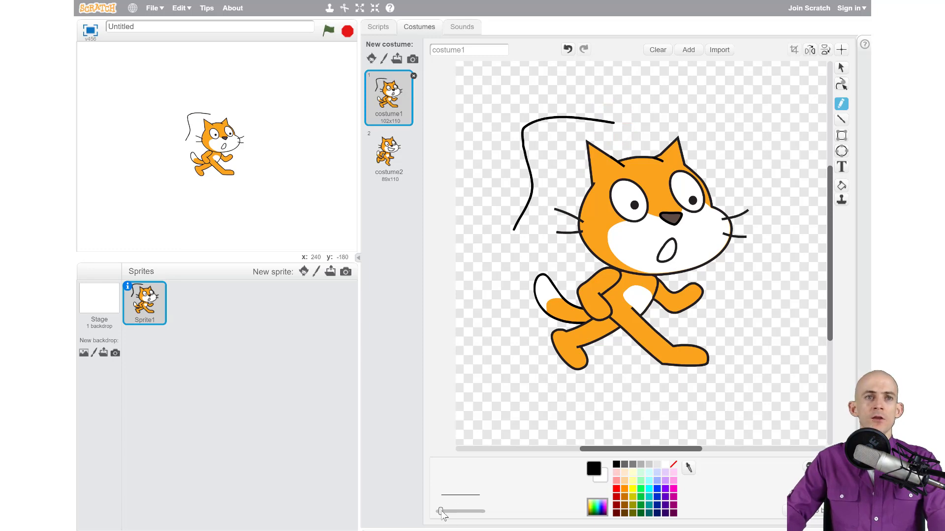
drag(441, 512, 475, 512)
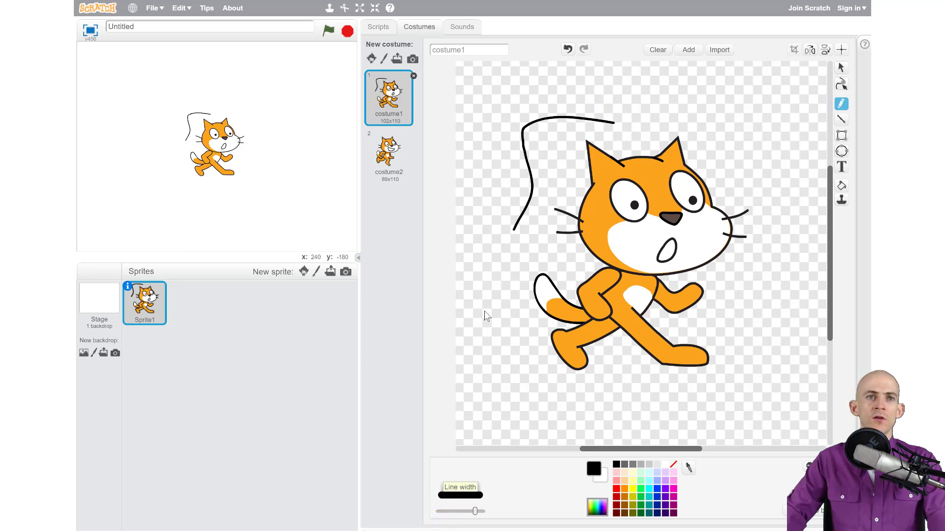
mouse_move(483, 308)
mouse_down()
mouse_move(486, 347)
mouse_move(506, 377)
mouse_move(539, 383)
mouse_move(577, 363)
mouse_up()
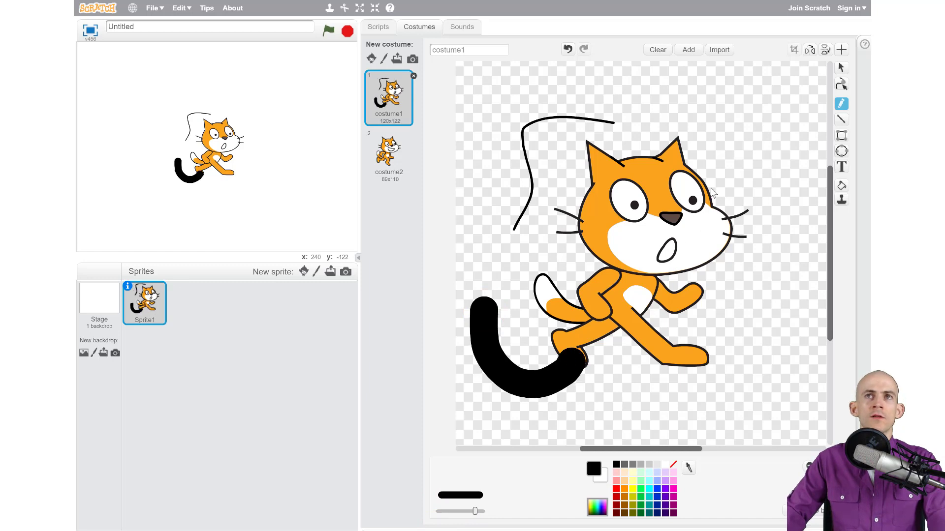
Step: Draw a thinner straight diagonal line above the cat's head and select it for reshaping
click(842, 120)
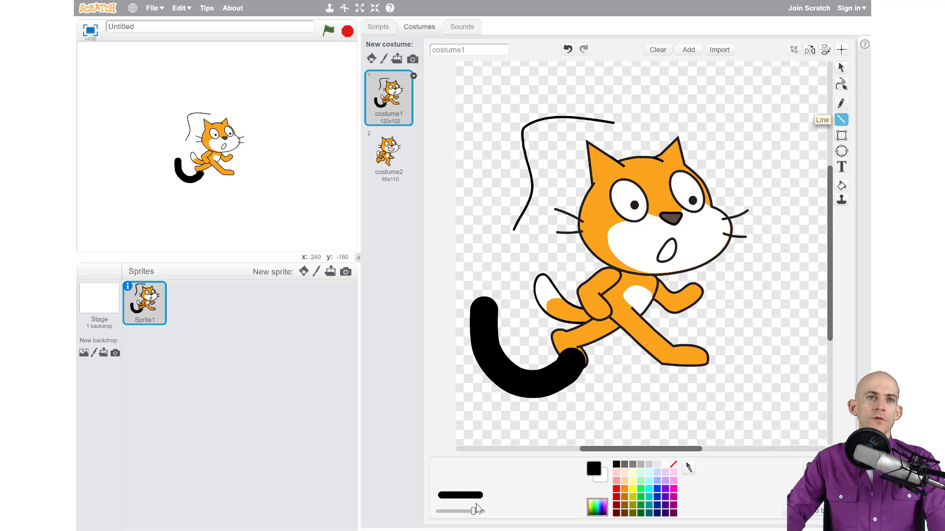
drag(476, 514, 435, 514)
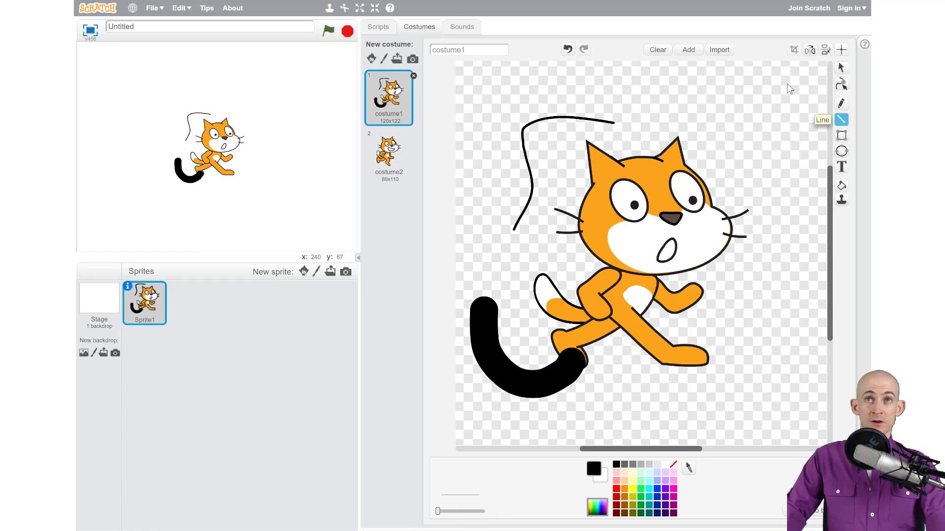
mouse_move(787, 83)
mouse_down()
mouse_move(785, 261)
mouse_move(655, 224)
mouse_move(536, 146)
mouse_up()
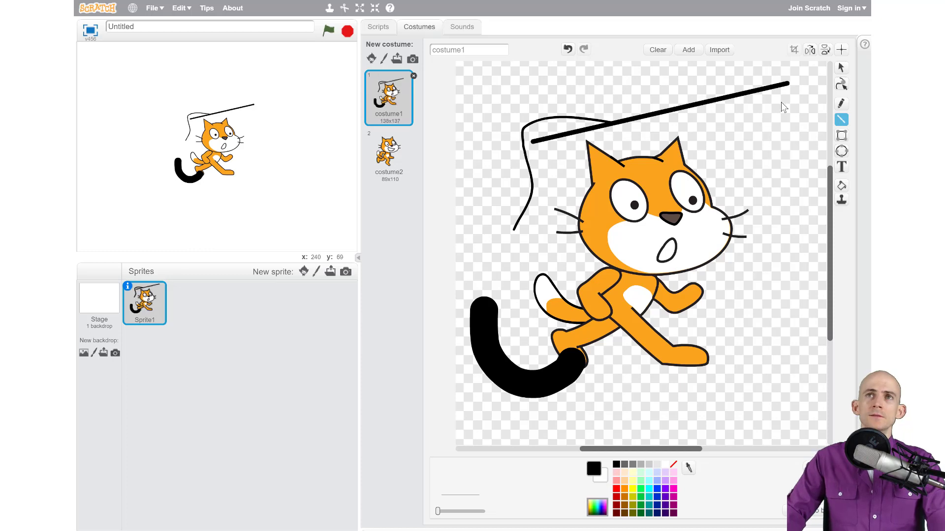
click(841, 85)
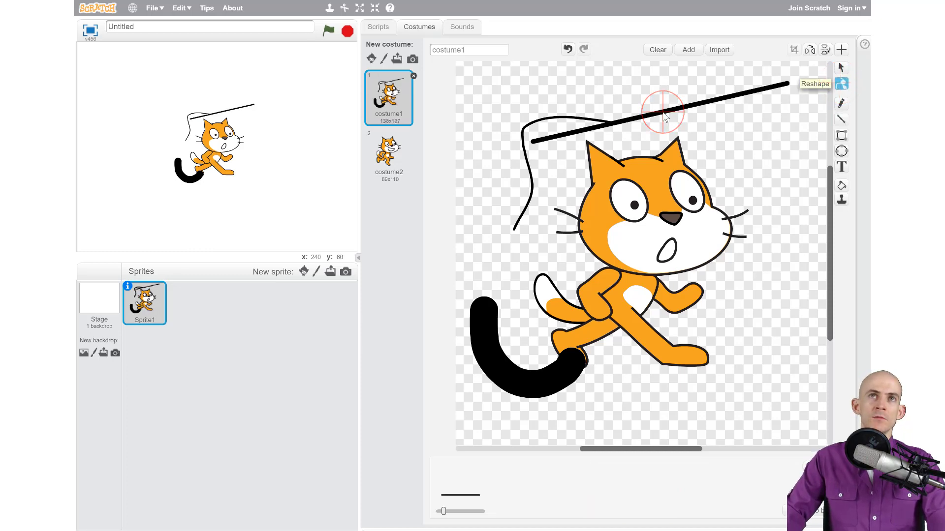
click(664, 113)
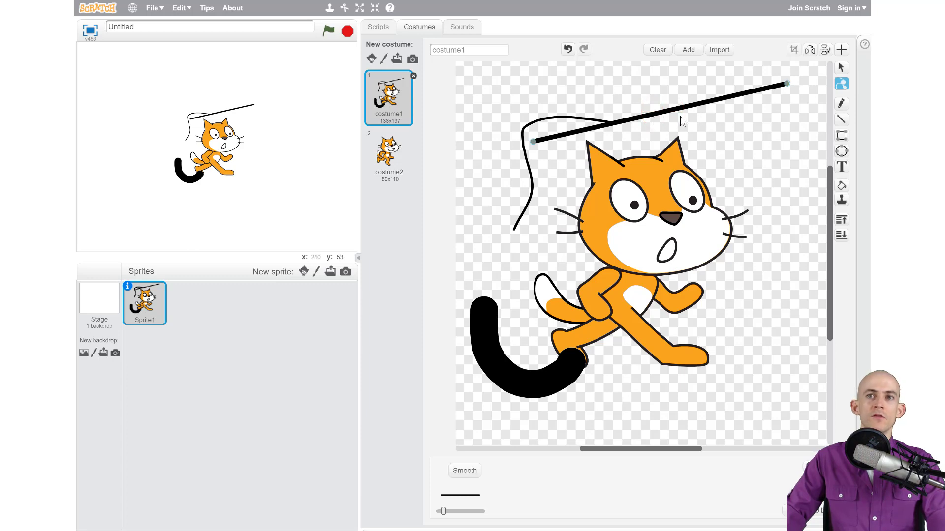
Step: Draw a black outlined rectangle beside the cat's right ear, below the end of the diagonal line
click(842, 136)
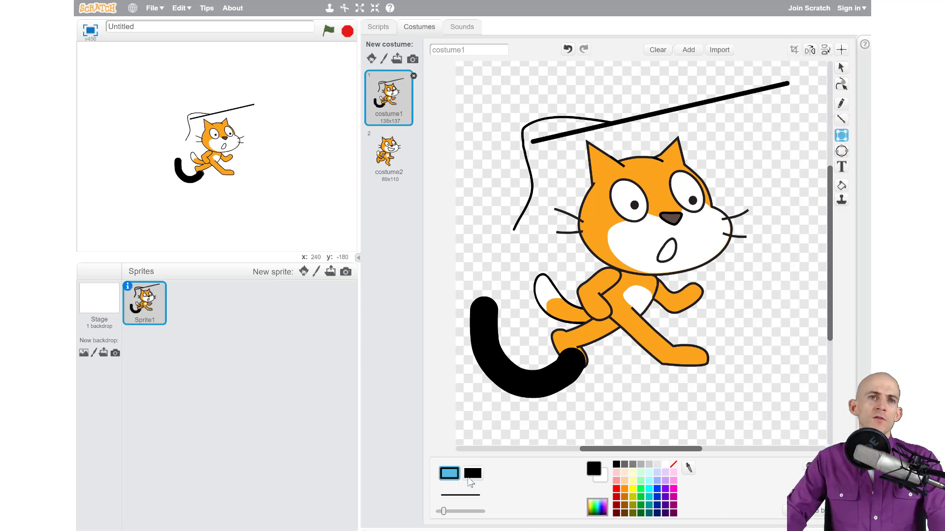
click(470, 476)
click(810, 121)
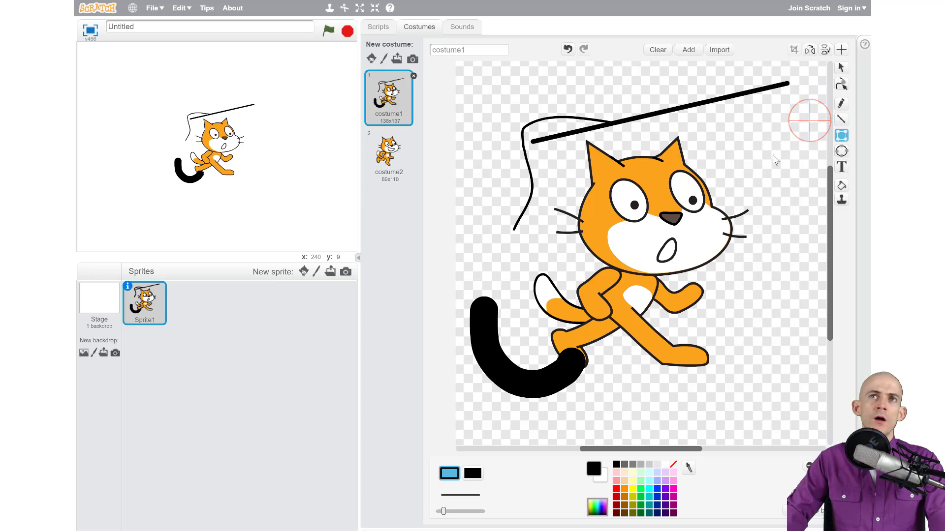
drag(746, 167, 738, 172)
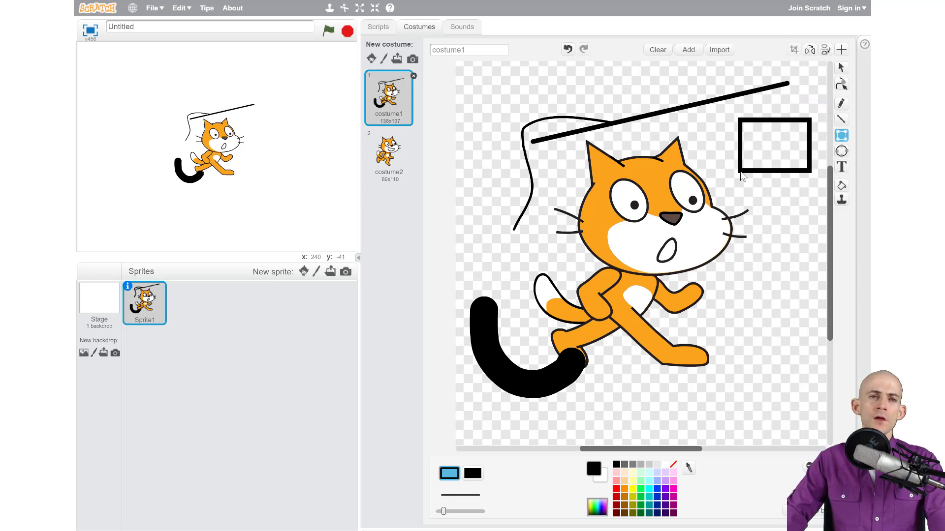
click(793, 232)
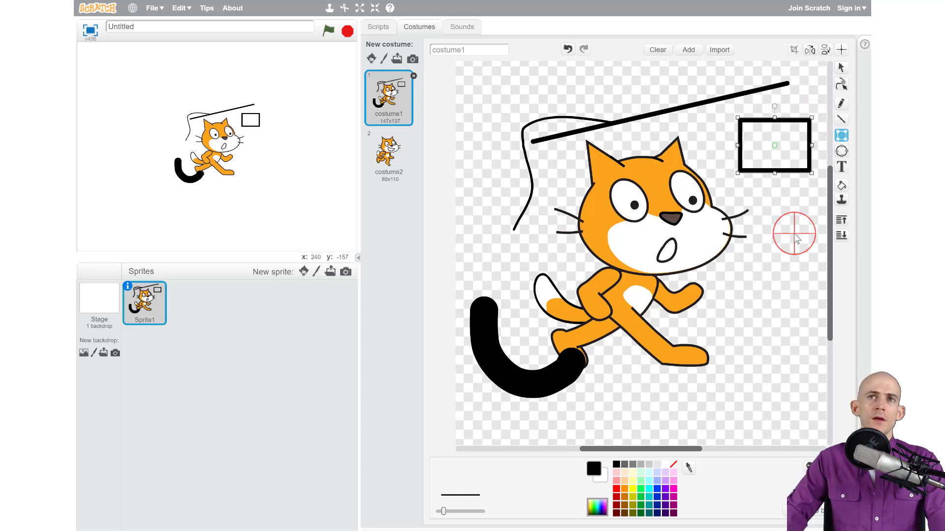
Step: Draw a tall solid black rectangle to the right of the cat's body
click(472, 473)
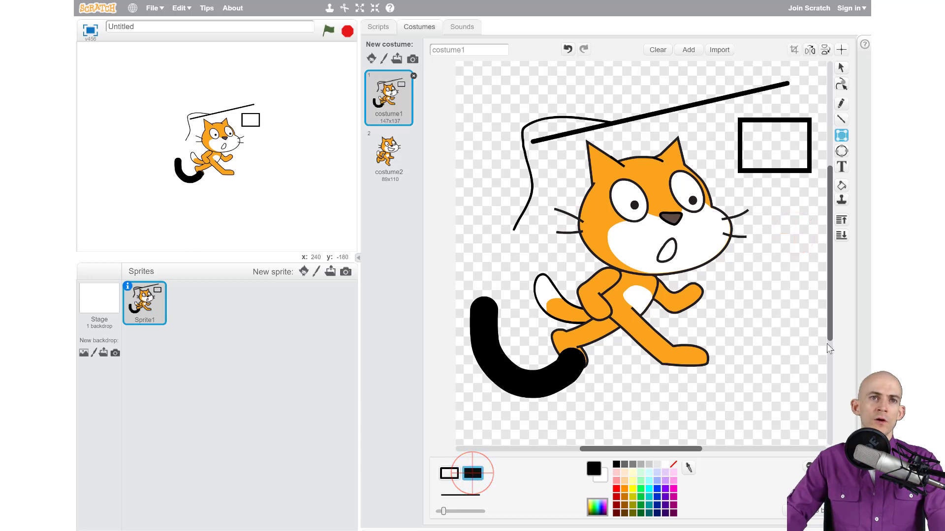
drag(799, 356, 783, 327)
drag(759, 284, 757, 282)
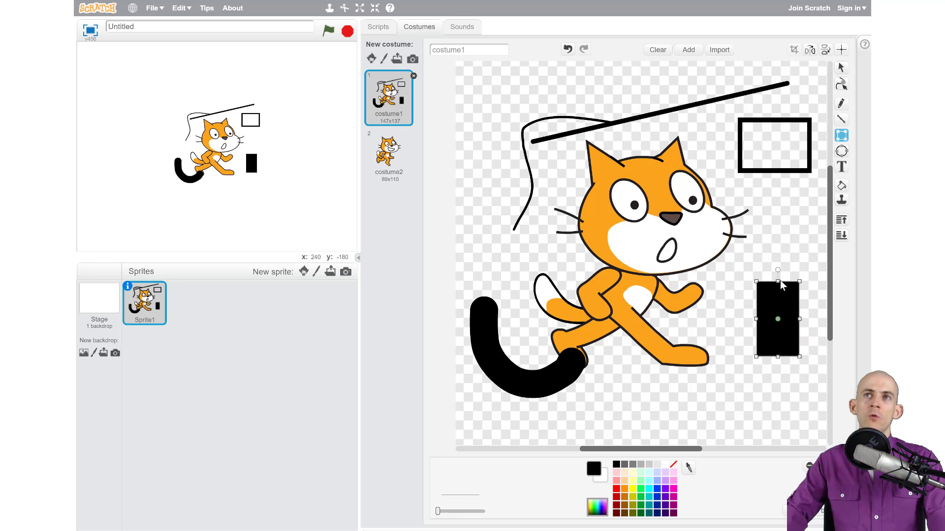
Step: Draw a large solid black circle left of the cat's head and a small one on its left cheek
click(842, 150)
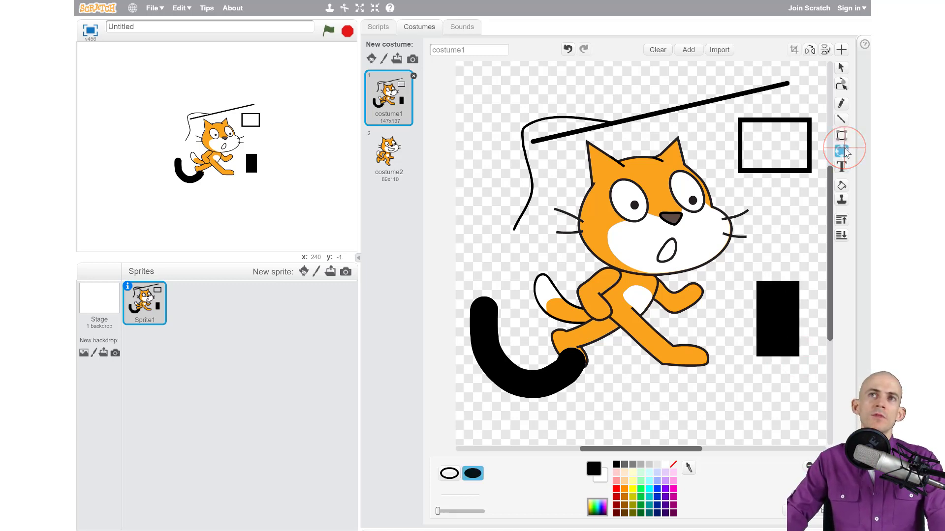
drag(477, 174, 547, 242)
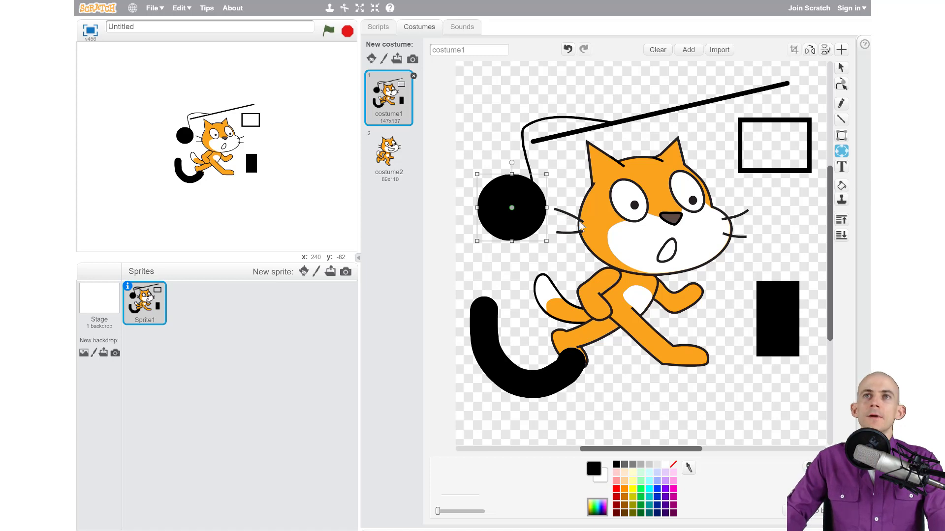
drag(589, 223, 609, 247)
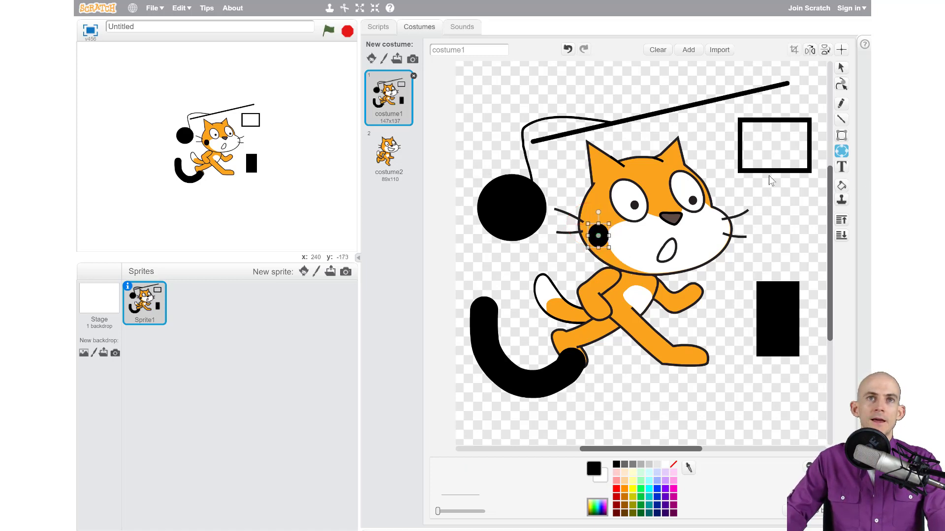
Step: Add the text "asldglaskjdgkj" in black Helvetica above the cat's head
click(843, 168)
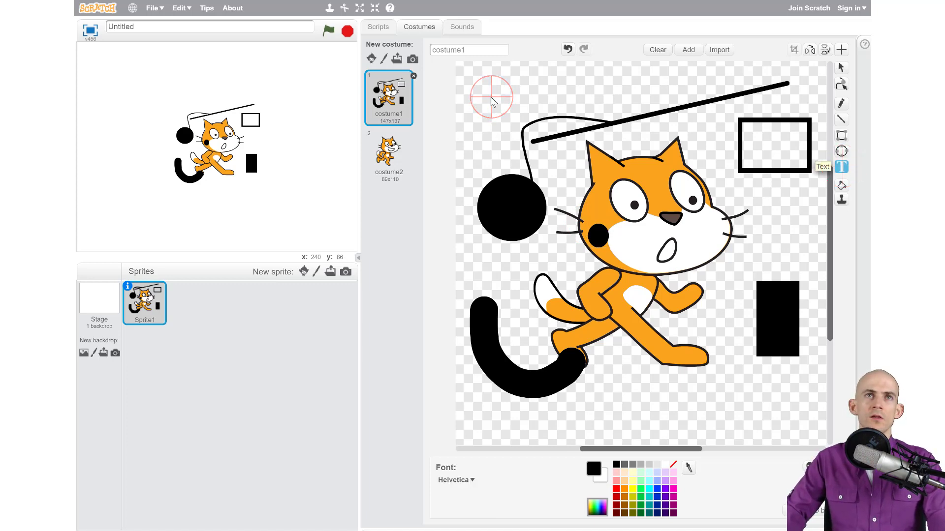
click(496, 105)
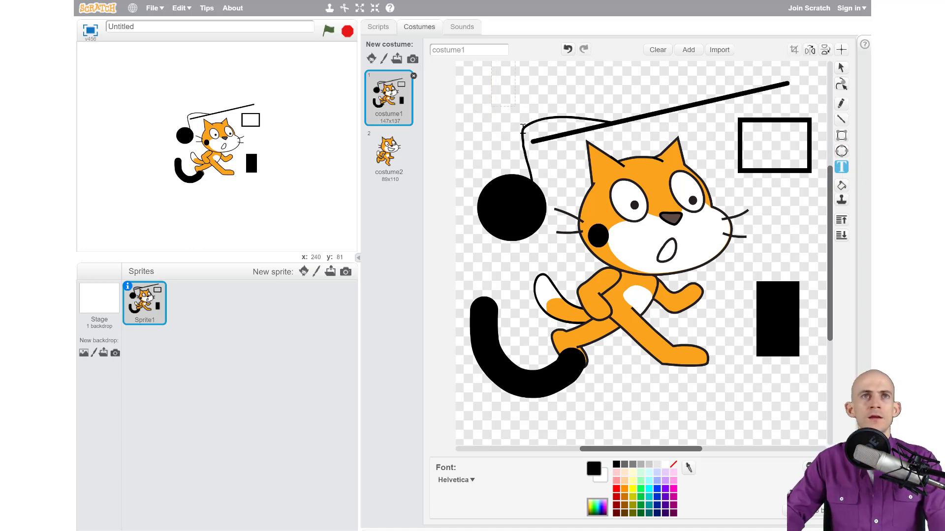
text(asldglaskjdgkj)
click(500, 140)
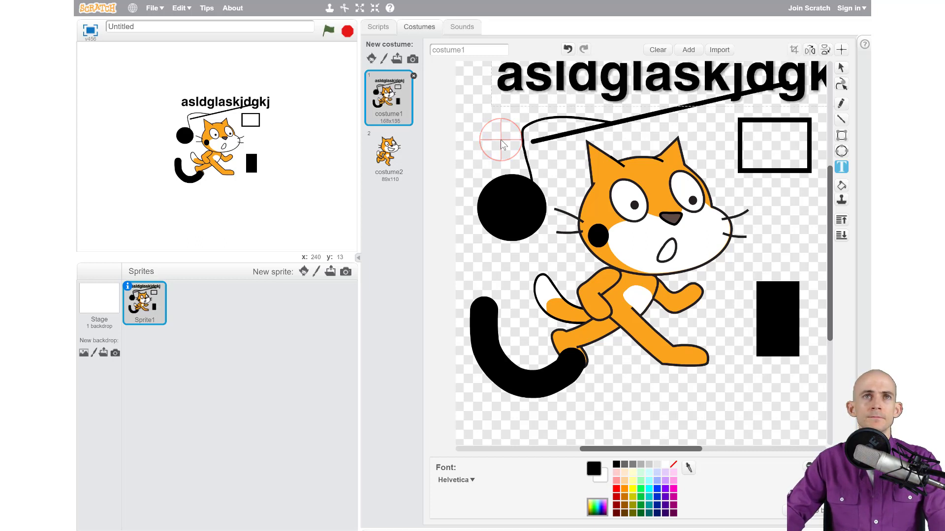
Step: Move the text down over the cat's ears and reduce its height slightly
drag(572, 80, 567, 88)
drag(519, 127, 557, 138)
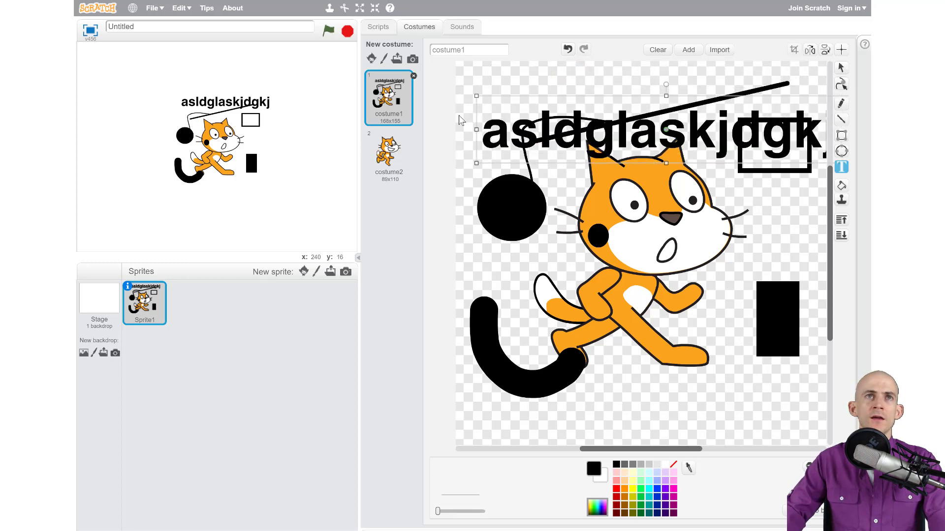
drag(666, 96, 667, 104)
Step: Edit the text across the cat's ears to read "aglaskjdgkj"
click(590, 131)
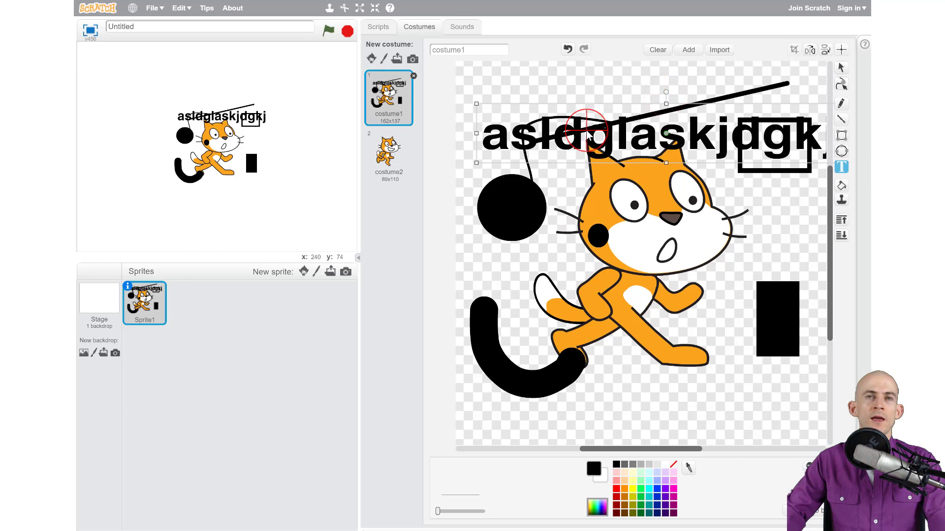
click(587, 133)
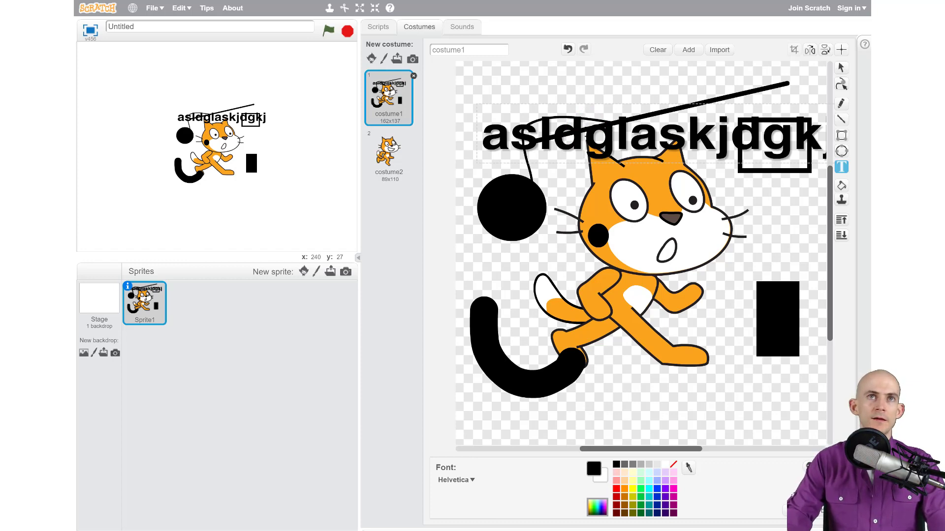
key(BackSpace)
key(BackSpace)
key(BackSpace)
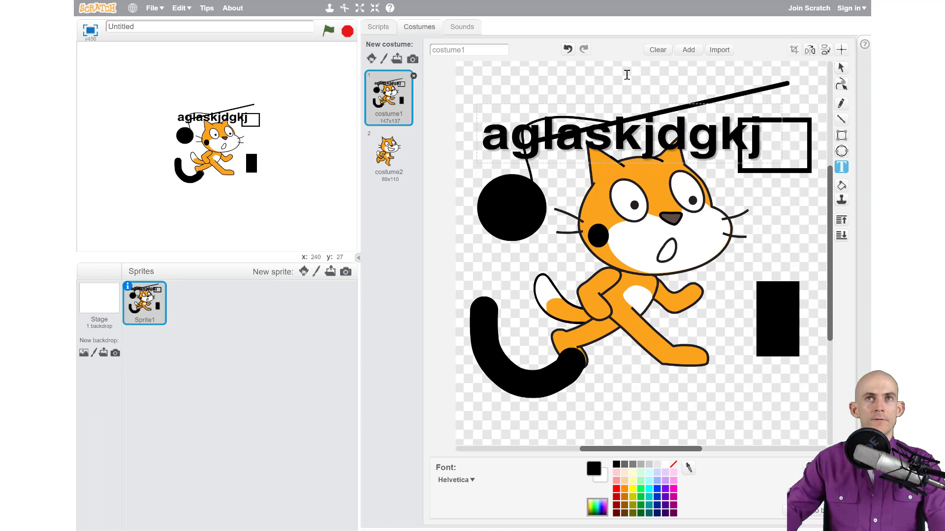
click(611, 70)
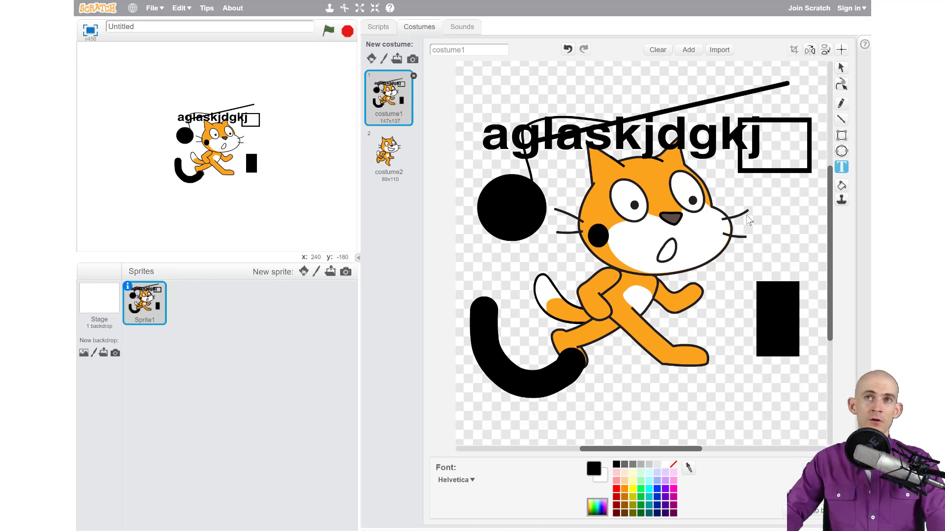
Step: Fill the cat's torso and front leg with a radial gradient from black at the center to magenta
click(842, 186)
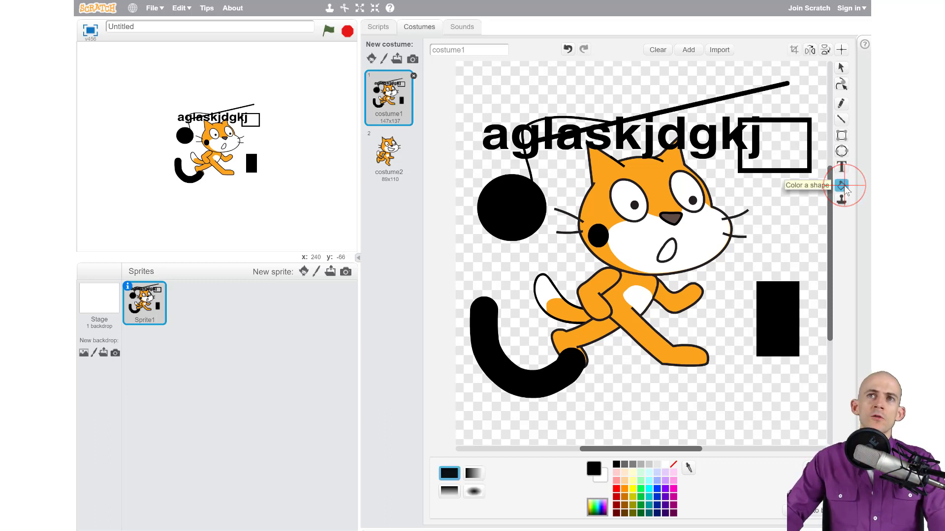
click(673, 490)
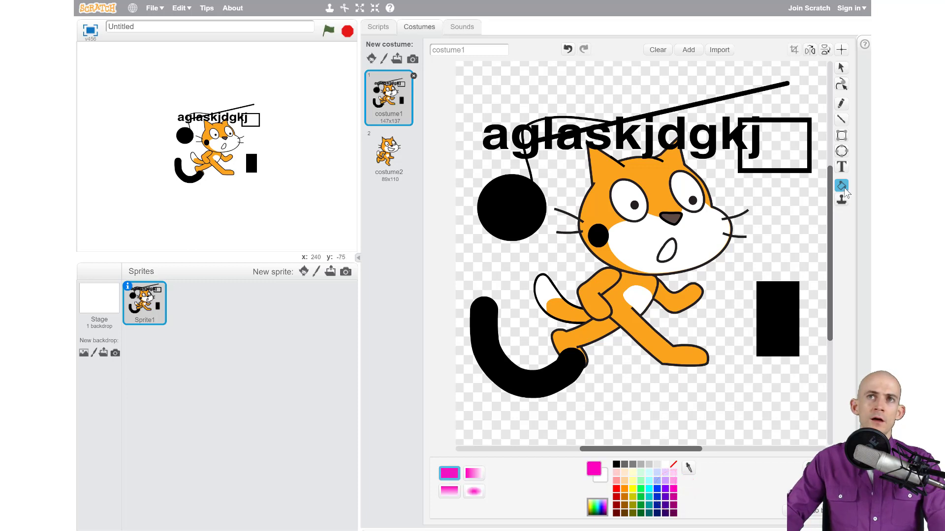
click(675, 197)
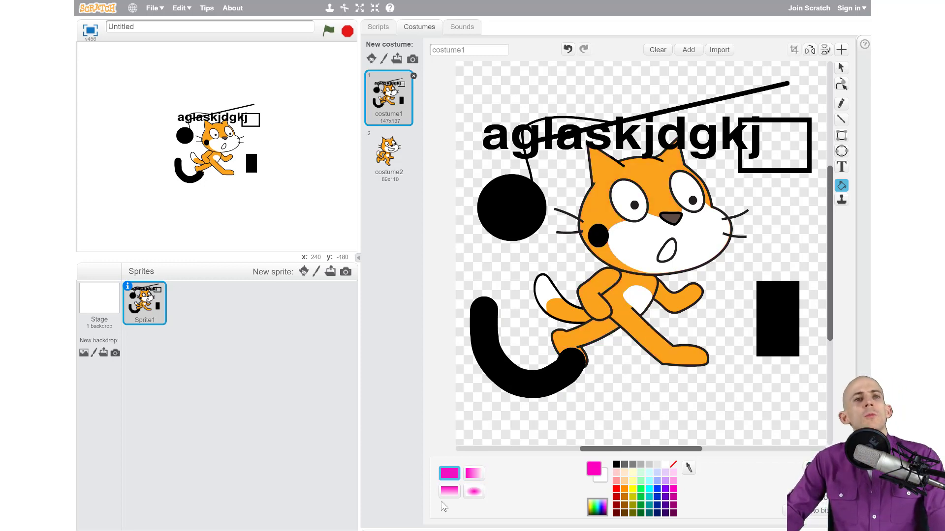
click(474, 493)
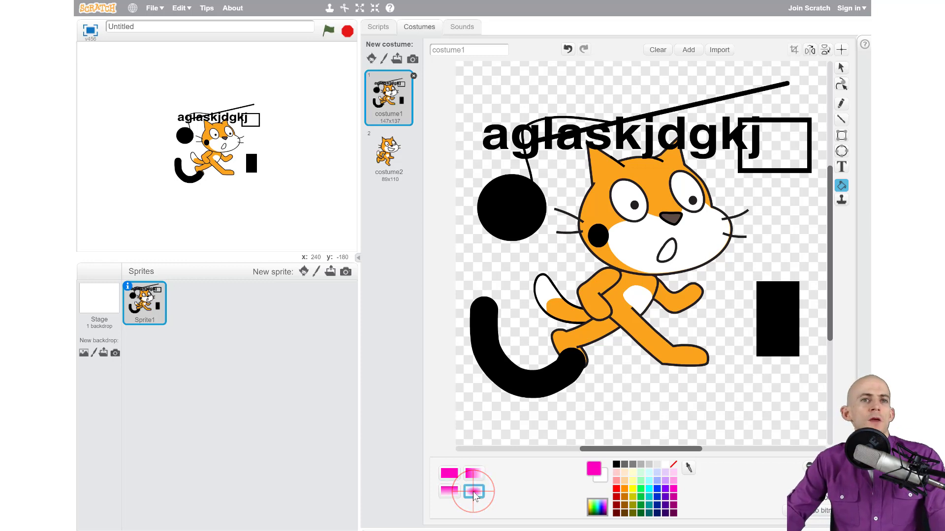
click(606, 478)
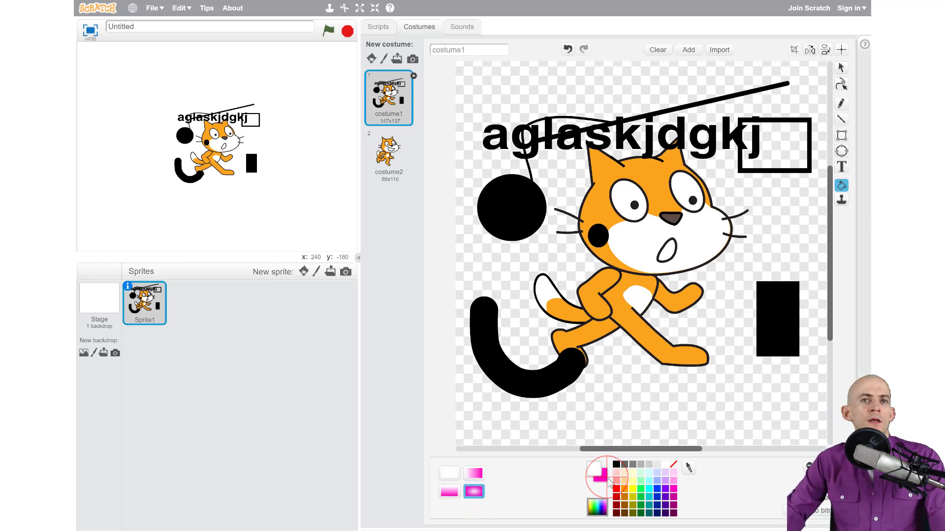
click(616, 465)
click(613, 310)
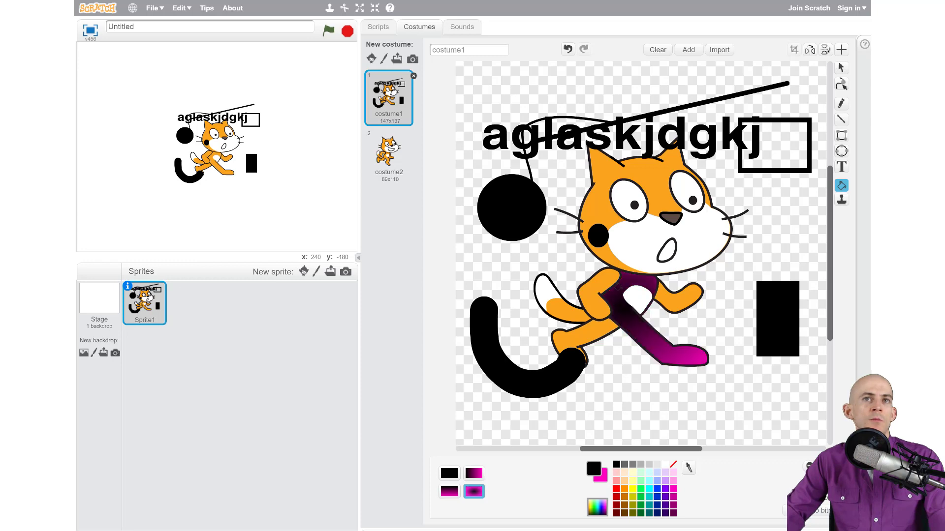
click(621, 284)
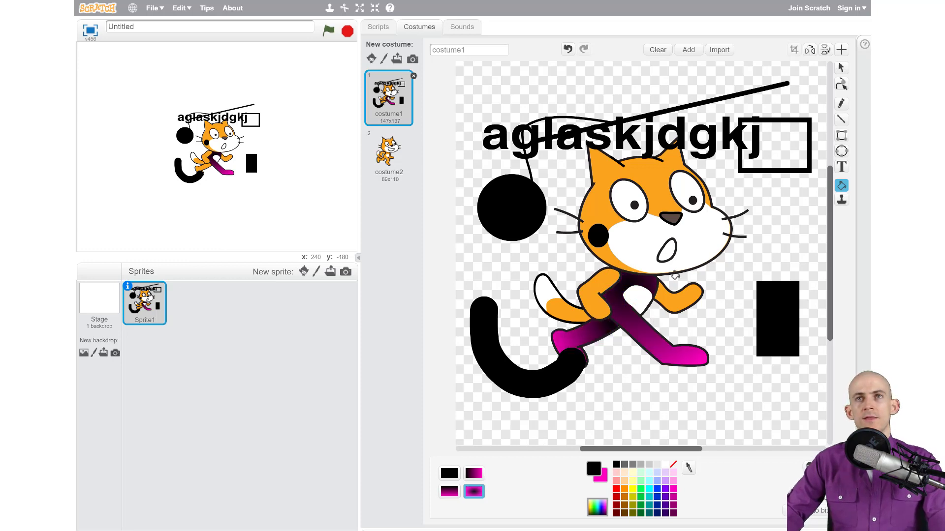
Step: Duplicate the whole cat and place the copy lower right of the original, overlapping it and the solid black rectangle
click(843, 202)
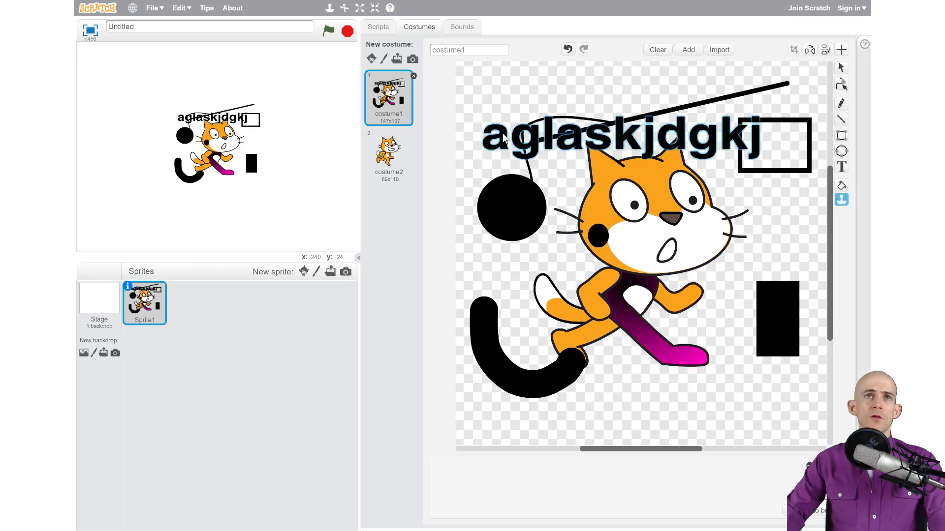
click(648, 182)
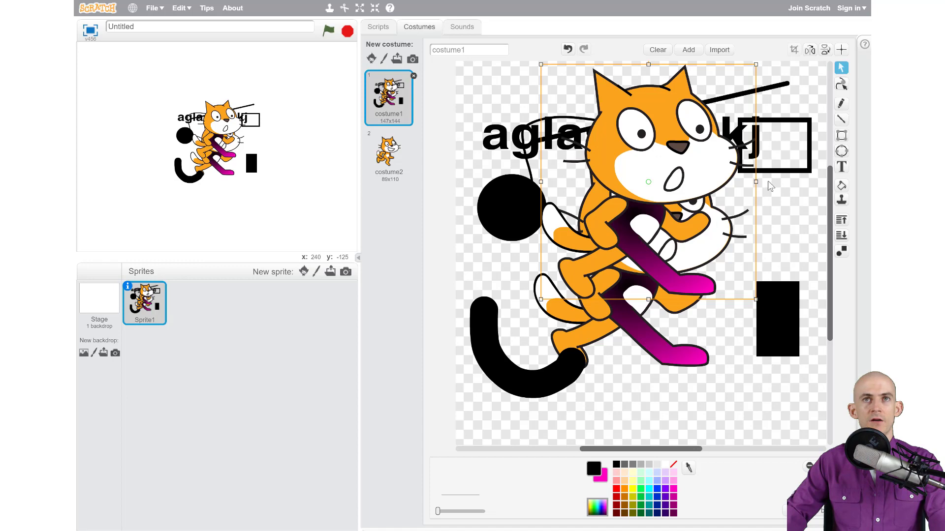
drag(690, 196, 820, 257)
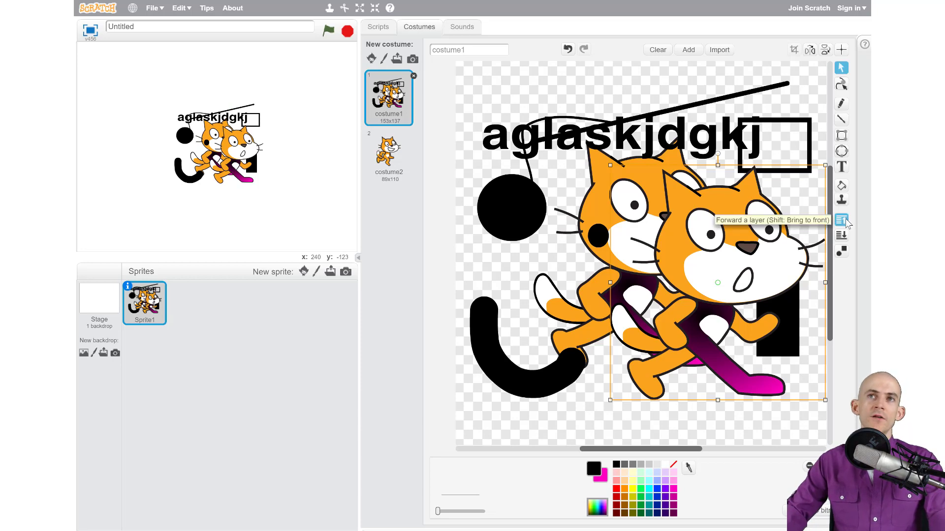
click(846, 236)
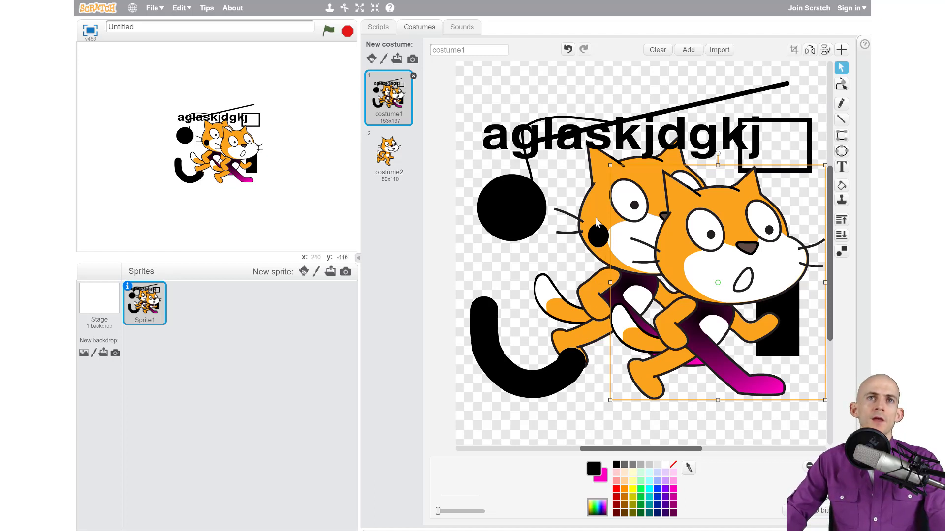
click(842, 254)
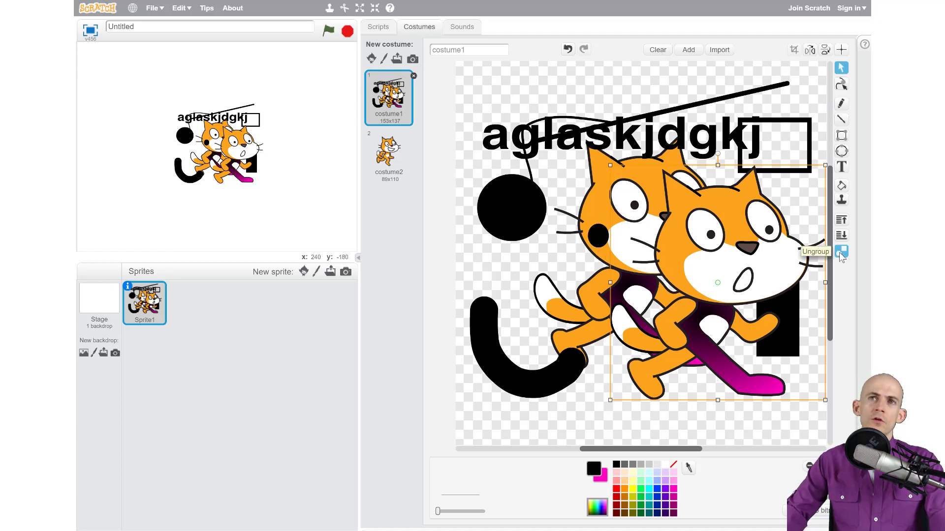
Step: Group the original cat with its copy and move the group up and left over the black circle and the text
click(587, 213)
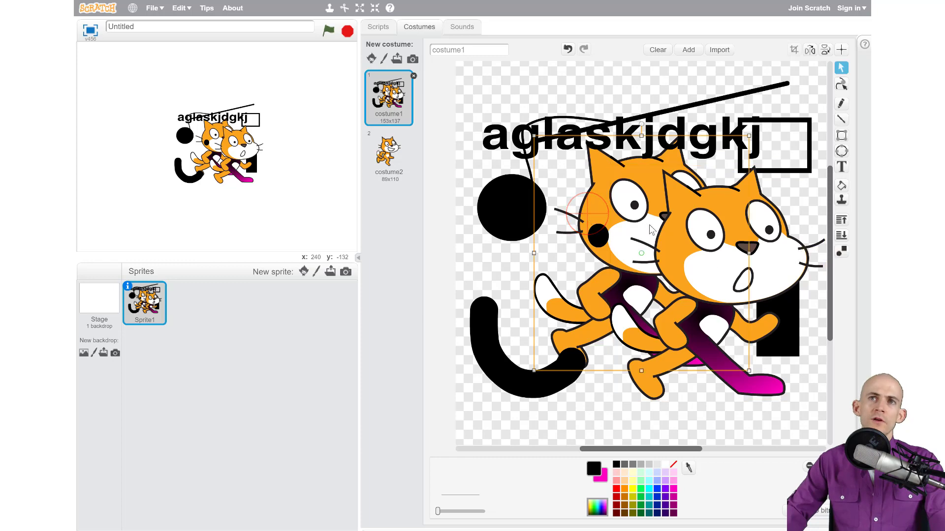
shift+click(784, 255)
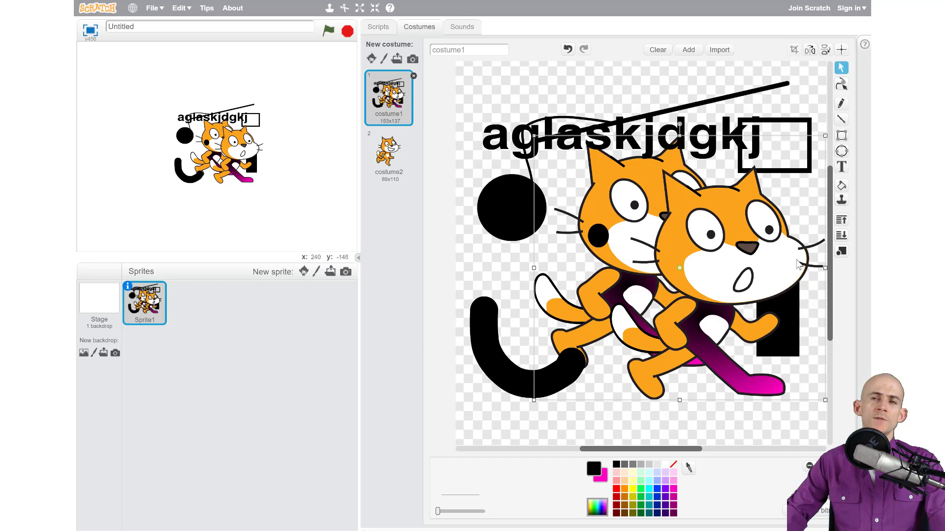
click(842, 252)
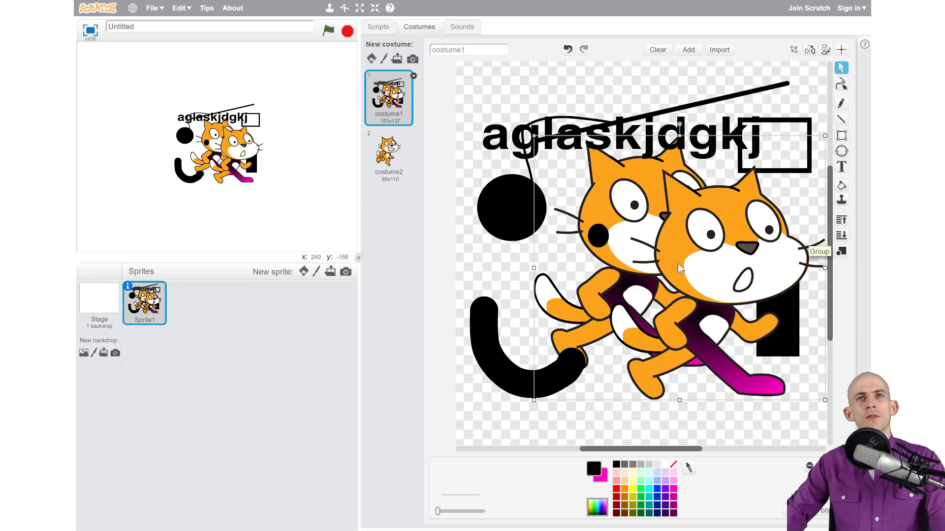
click(842, 251)
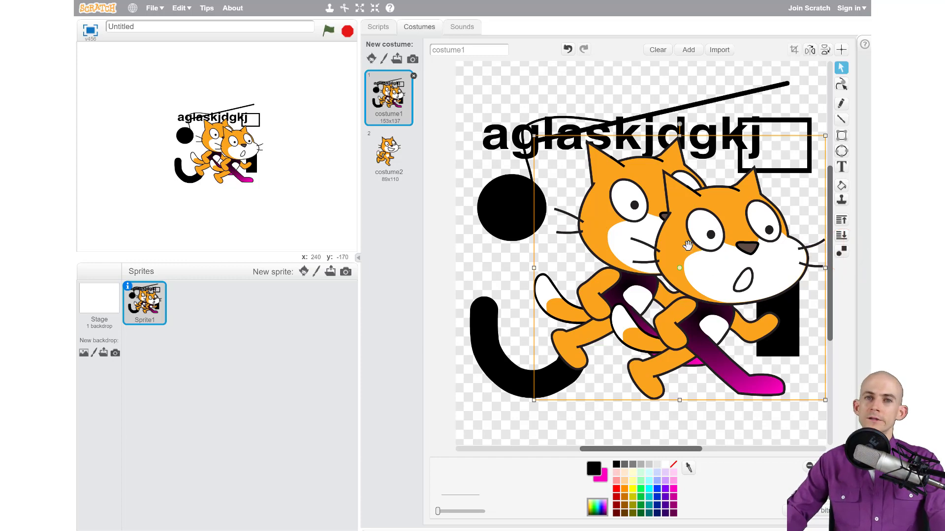
drag(688, 245, 612, 182)
click(756, 79)
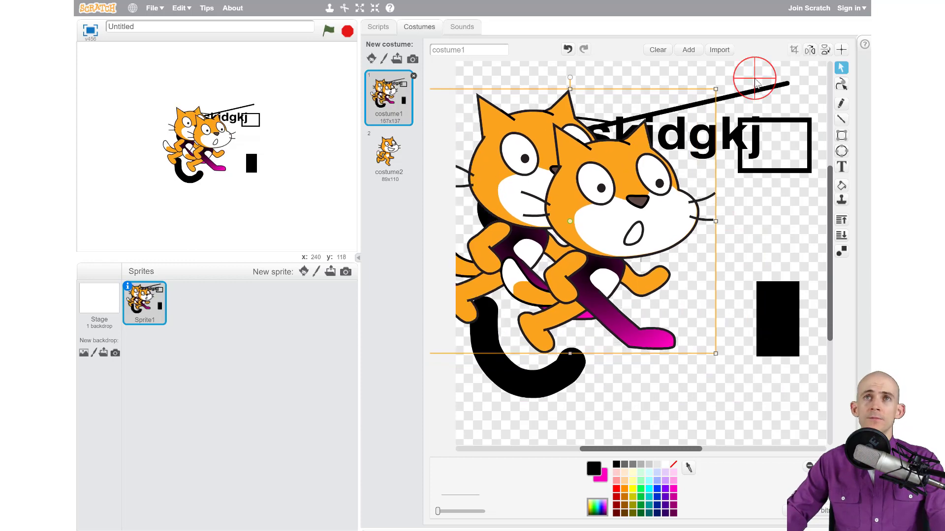